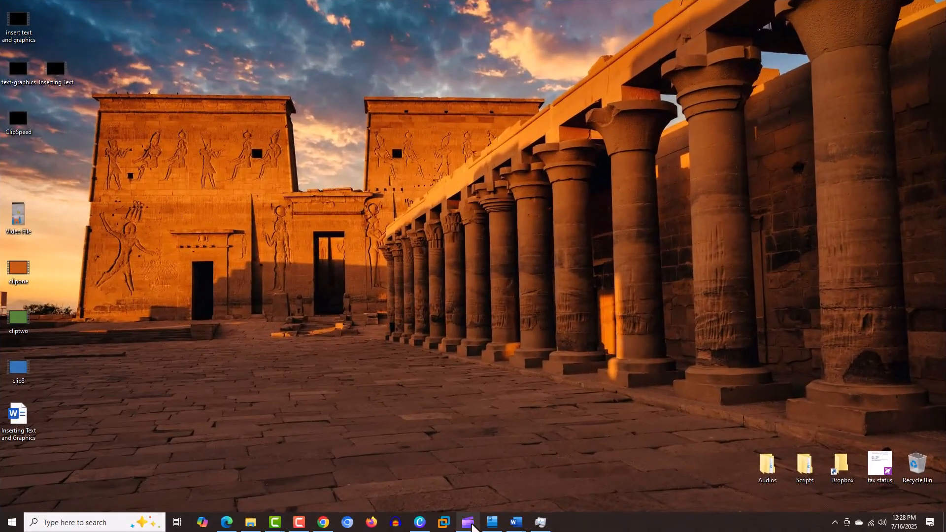
# Open Clipchamp, create a new video from scratch and import the file "How to Set Up Google Family Link to Monitor Child's Phone".
pyautogui.click(472, 527)
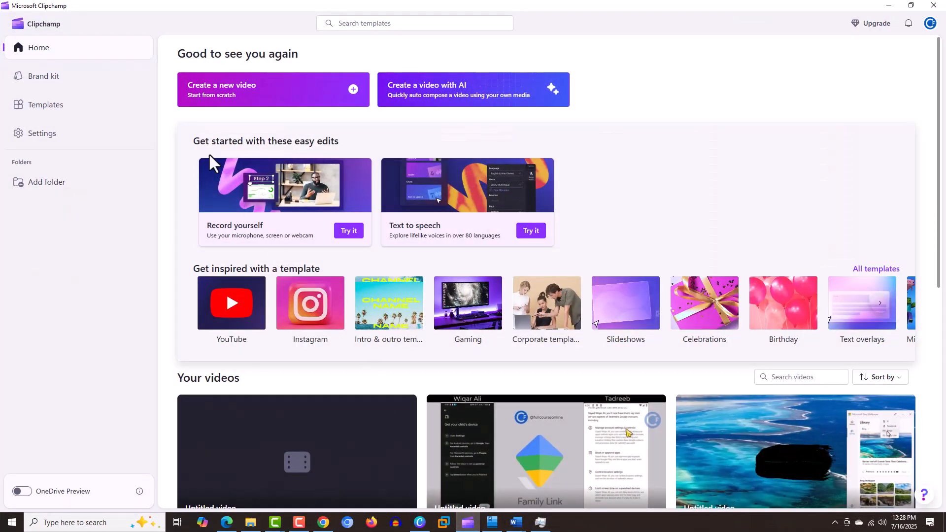
pyautogui.click(354, 92)
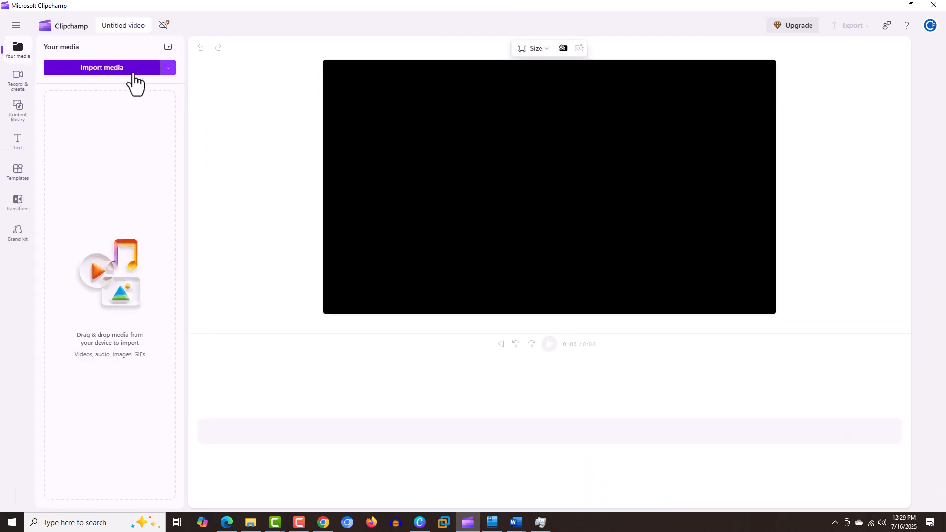
pyautogui.click(129, 72)
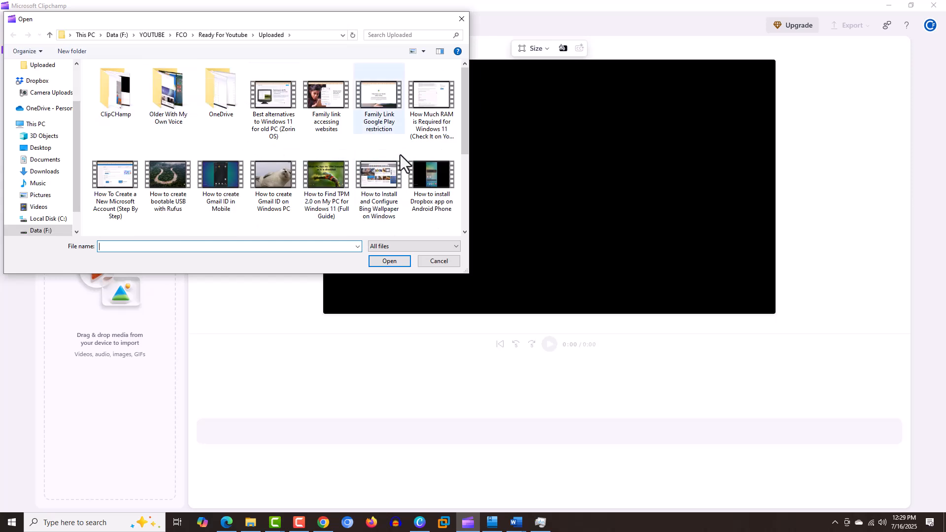
pyautogui.scroll(-1, 402, 202)
pyautogui.click(341, 198)
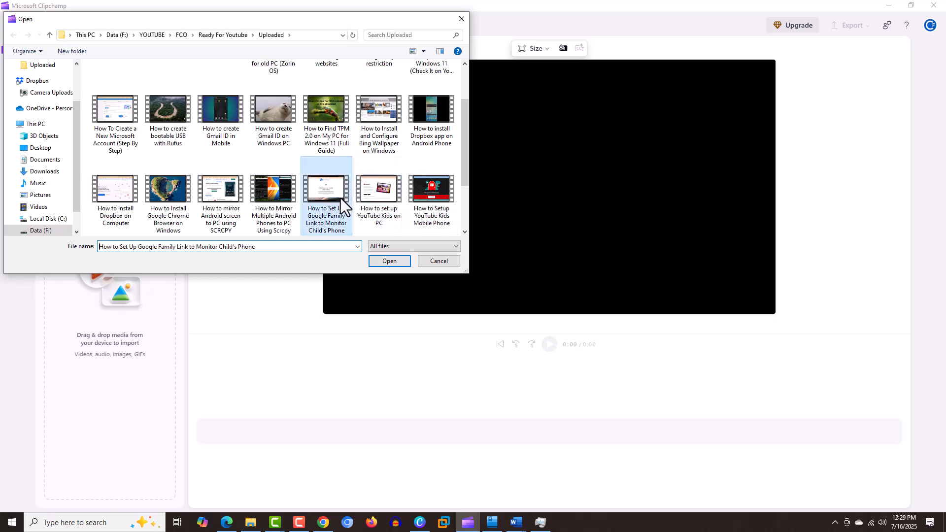
pyautogui.click(377, 264)
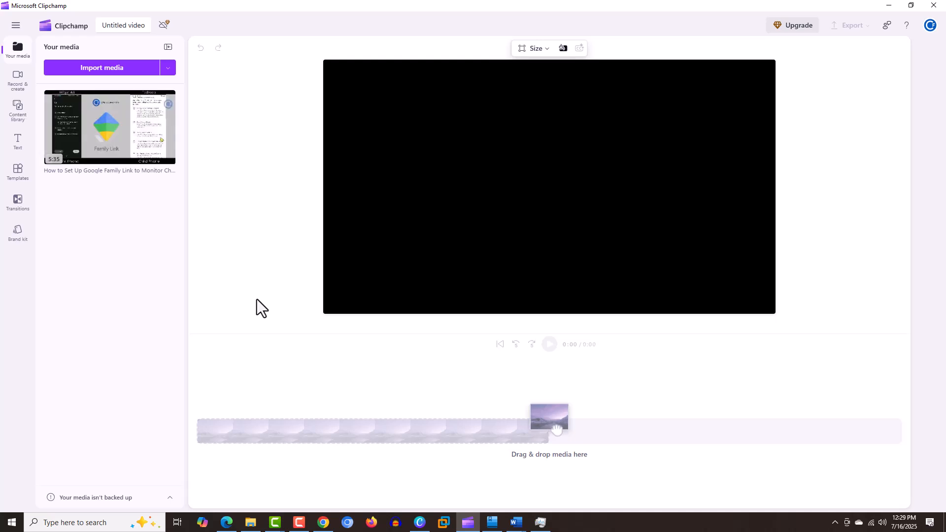
# Place the imported Family Link video at the start of the timeline and play it in the preview.
pyautogui.moveTo(138, 117)
pyautogui.moveTo(138, 118); pyautogui.dragTo(279, 426)
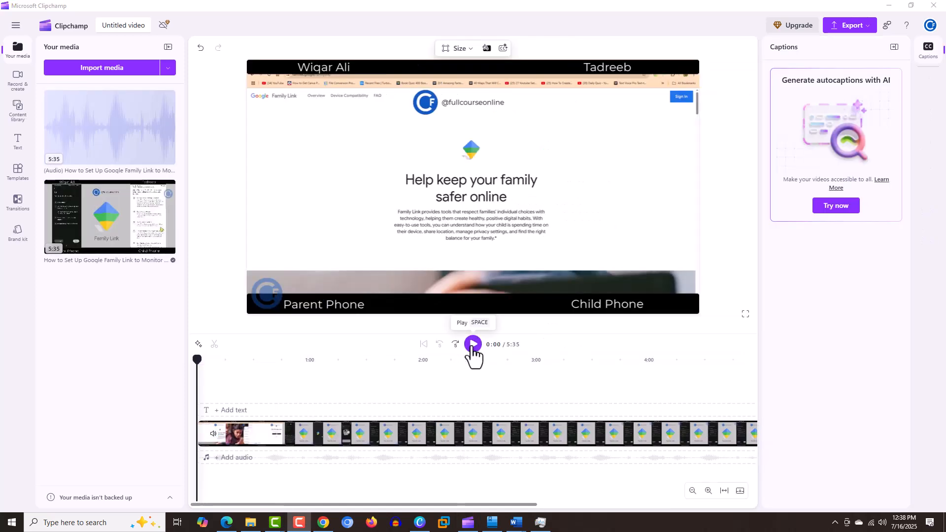
pyautogui.click(473, 345)
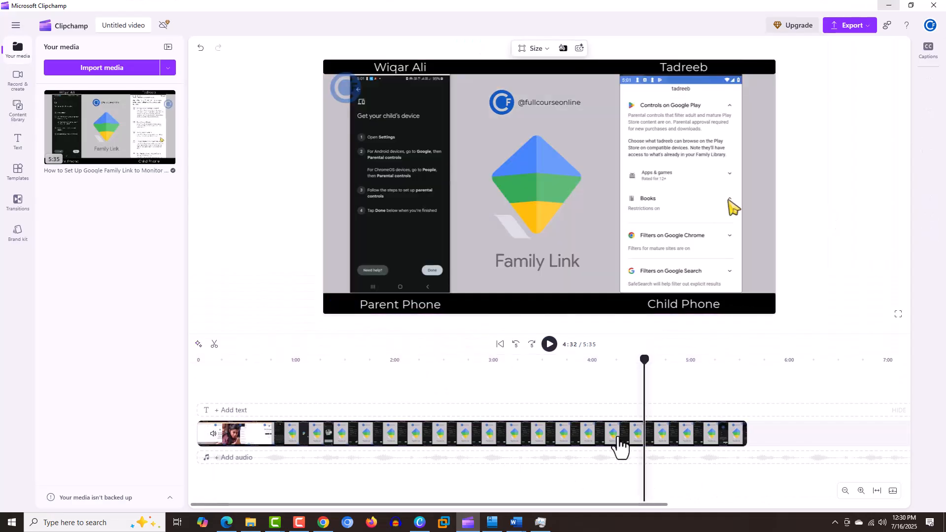
# Select the video clip on the timeline and try slower and faster playback speeds, up to the 16x maximum.
pyautogui.click(620, 444)
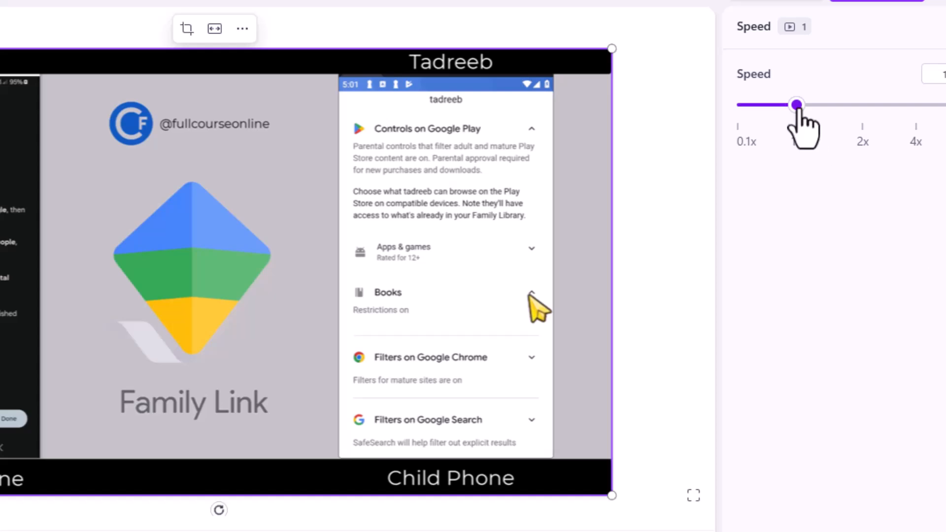
pyautogui.moveTo(798, 105); pyautogui.dragTo(763, 108)
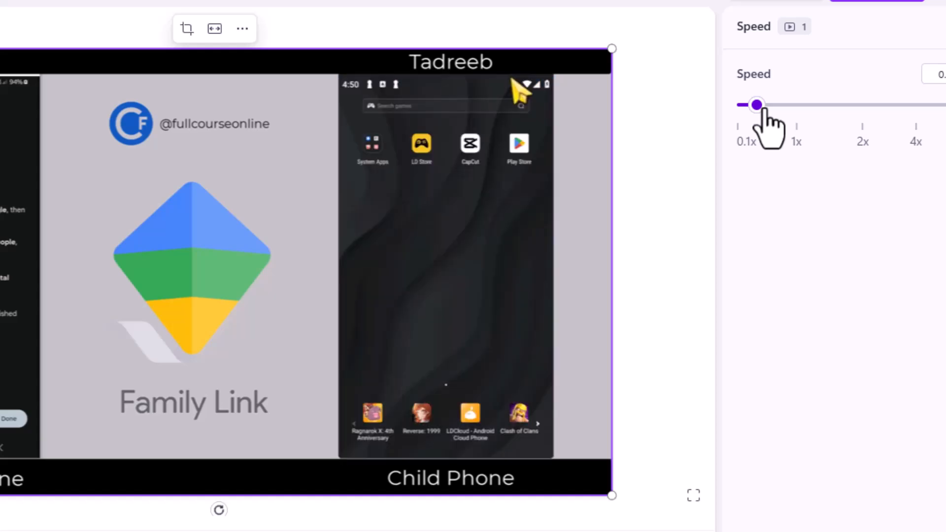
pyautogui.moveTo(764, 109); pyautogui.dragTo(794, 113)
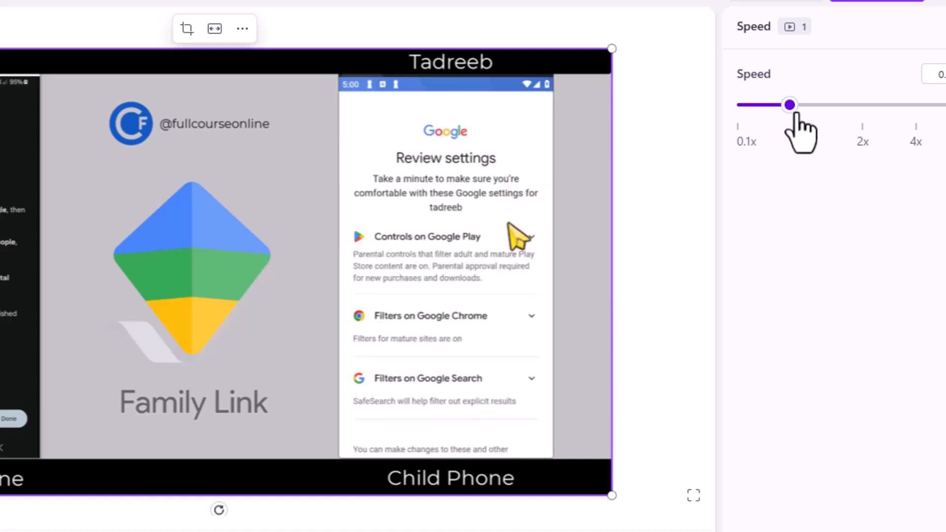
pyautogui.click(798, 112)
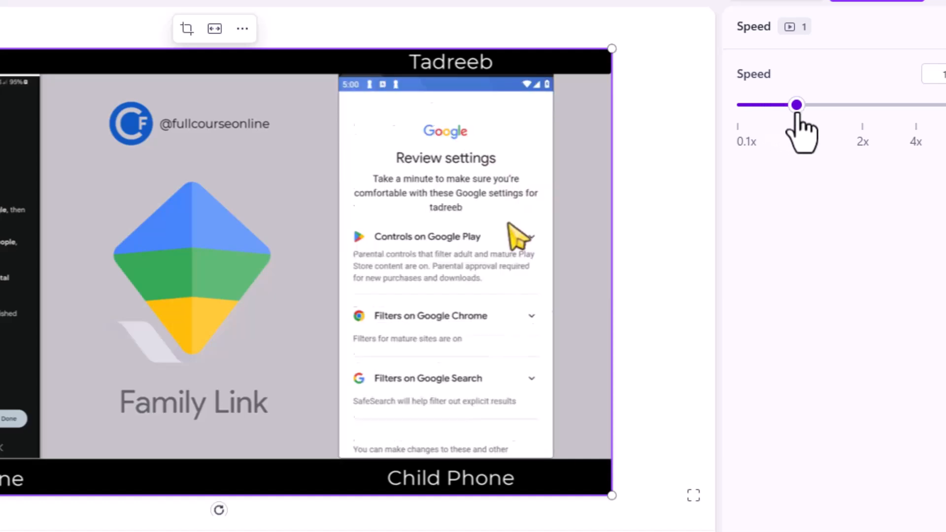
pyautogui.moveTo(797, 106); pyautogui.dragTo(844, 113)
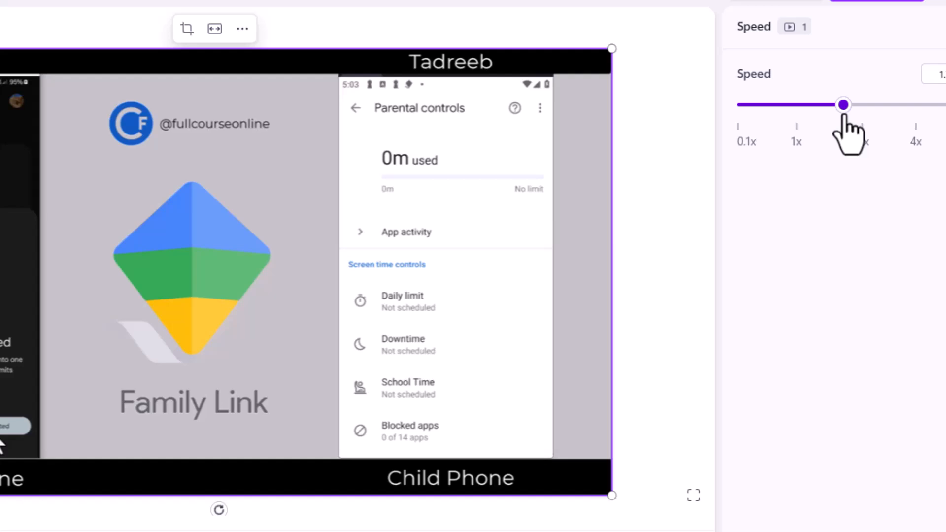
pyautogui.moveTo(844, 115); pyautogui.dragTo(945, 106)
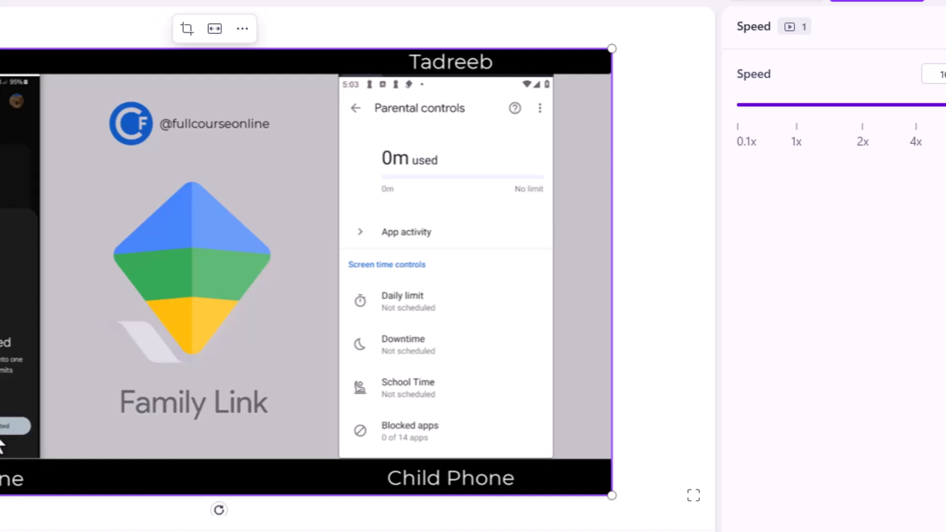
# Set the clip's playback speed to 4x and play a short part of the result.
pyautogui.moveTo(945, 121); pyautogui.dragTo(916, 124)
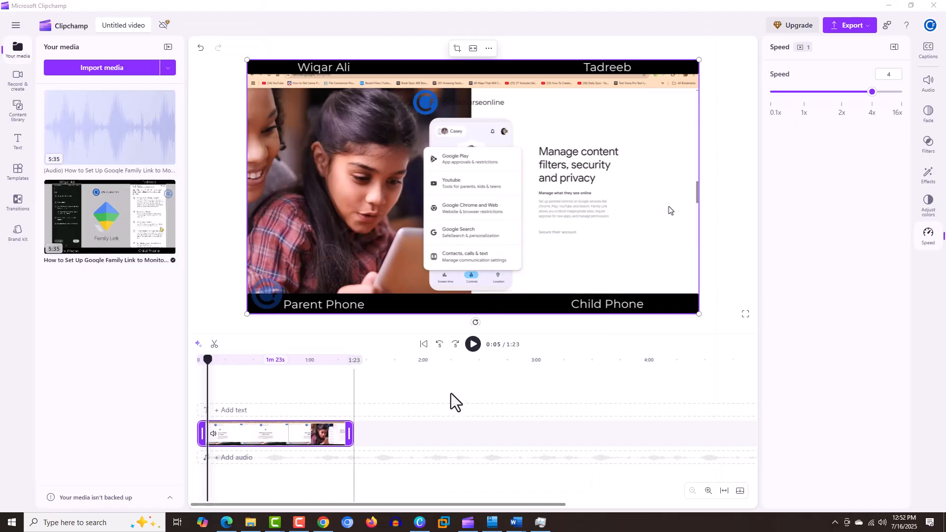
pyautogui.click(473, 345)
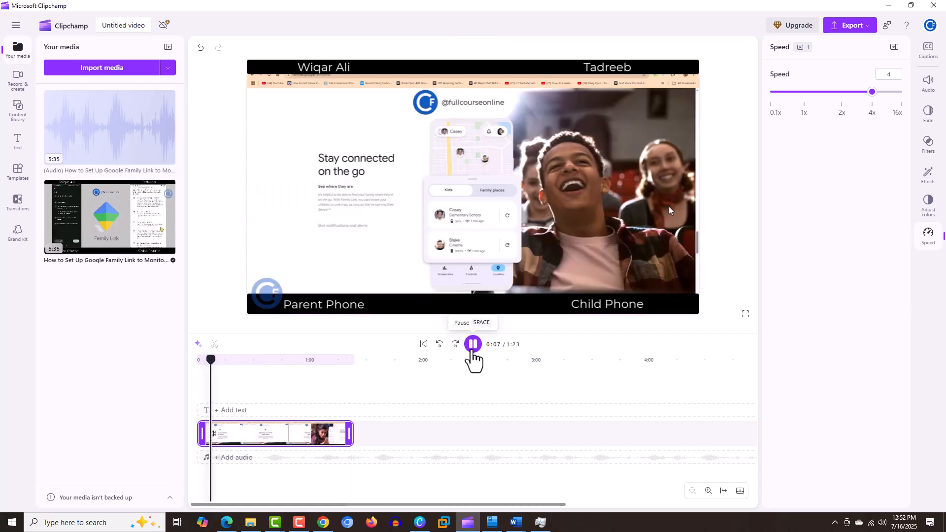
pyautogui.click(472, 346)
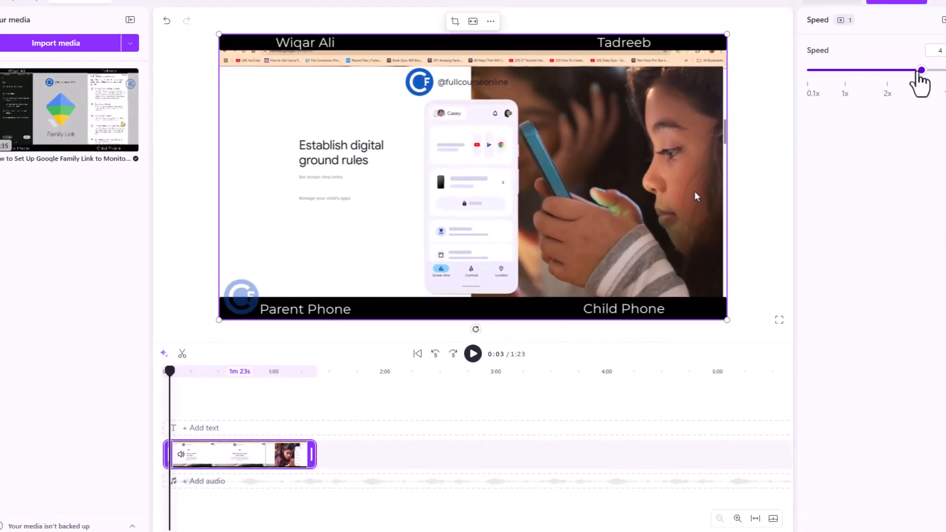
# Set the clip's playback speed to 1.5x and preview the result.
pyautogui.moveTo(921, 70); pyautogui.dragTo(867, 70)
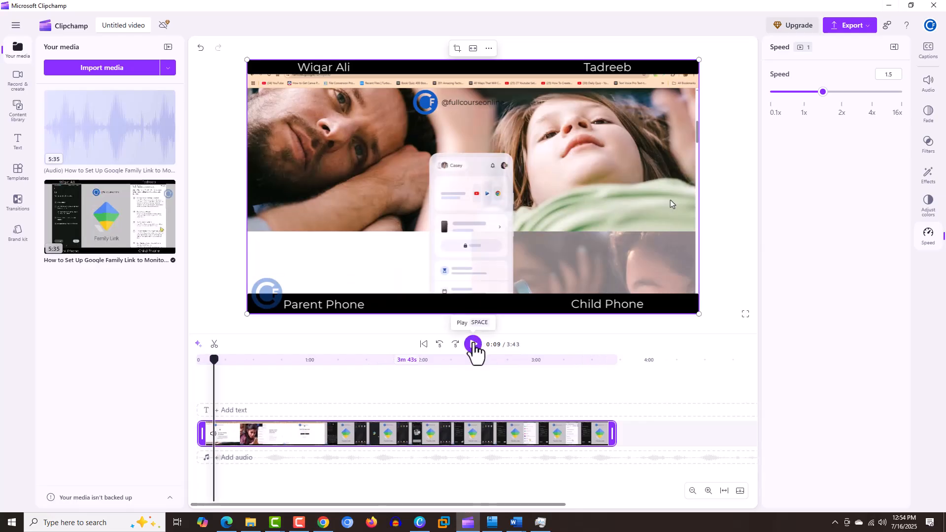
pyautogui.click(474, 345)
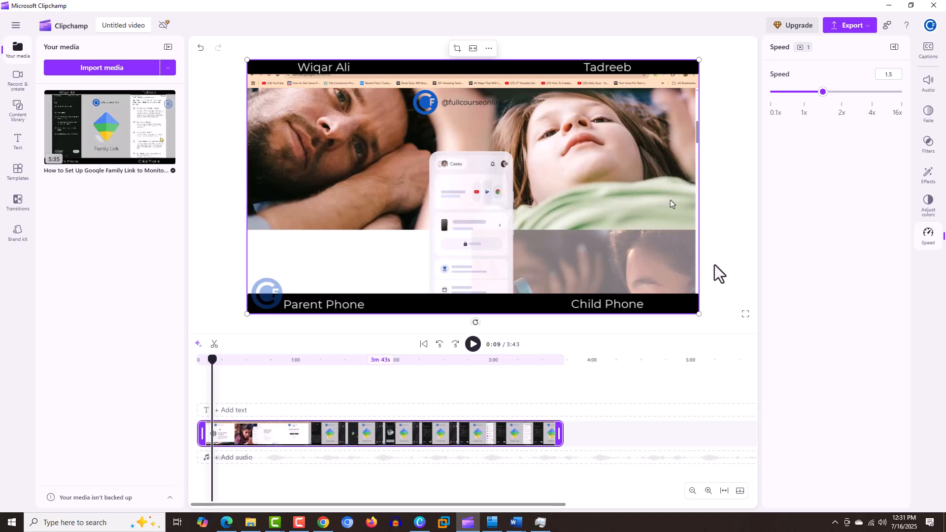
# Deselect the clip, select it again on the timeline and reopen its speed settings.
pyautogui.click(302, 401)
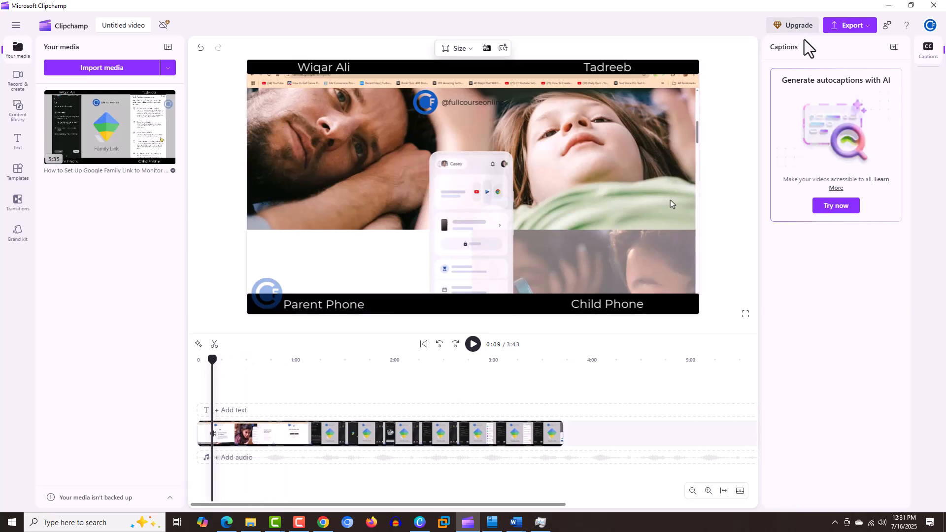
pyautogui.click(418, 434)
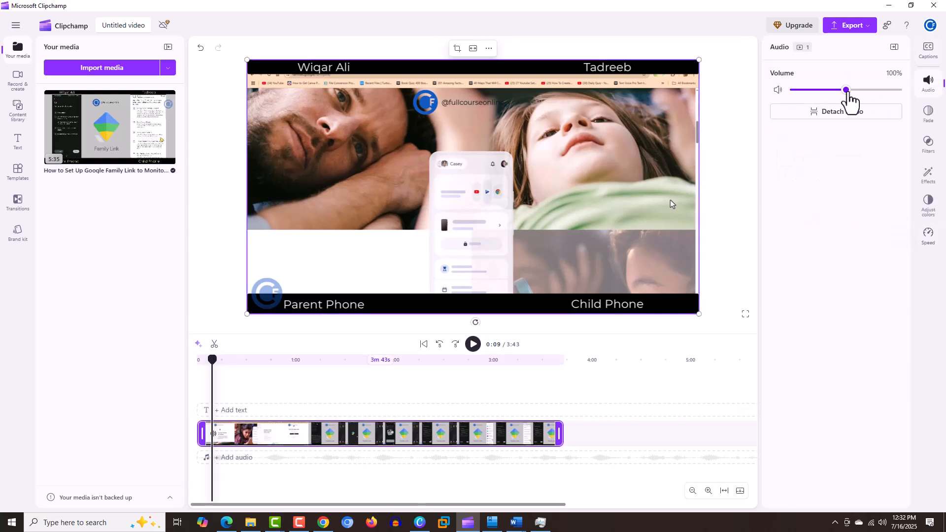
pyautogui.click(929, 235)
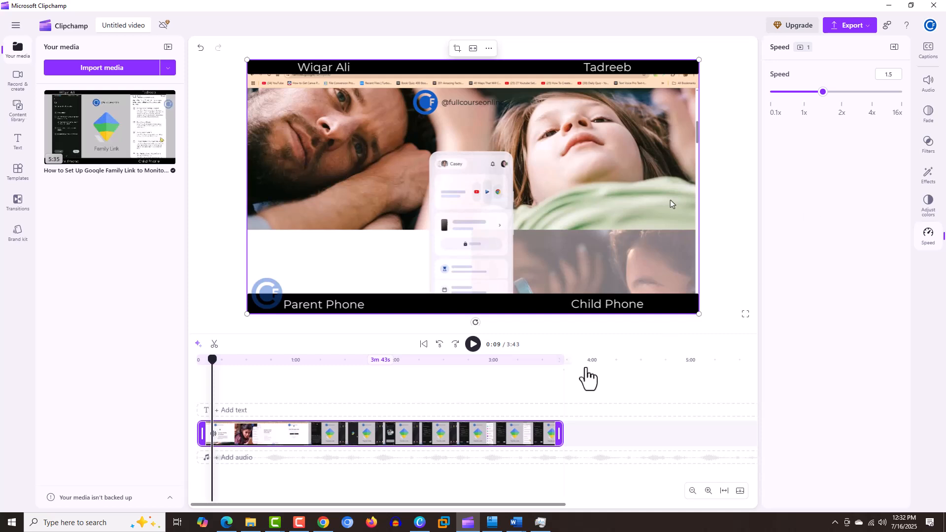
# Deselect the clip, scrub through the timeline and return the playhead to about 0:02.
pyautogui.click(589, 402)
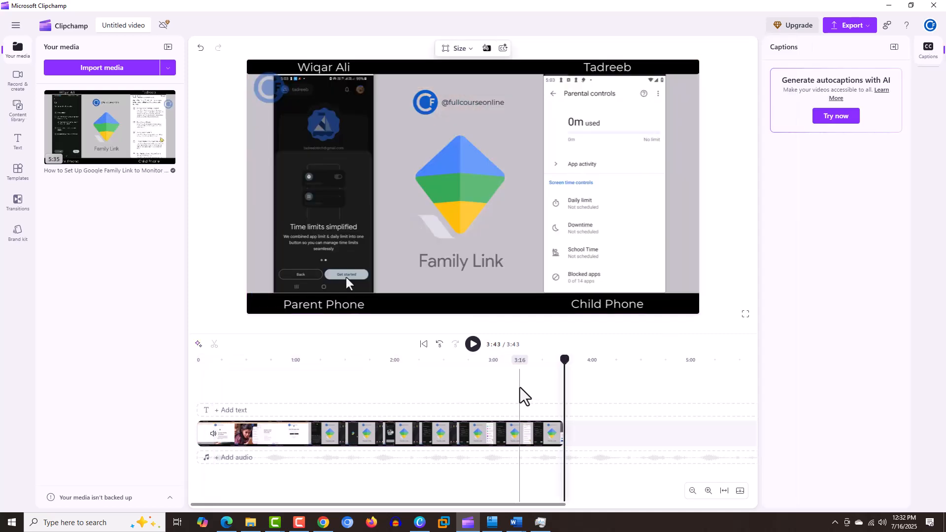
pyautogui.click(368, 377)
pyautogui.moveTo(344, 370); pyautogui.dragTo(284, 377)
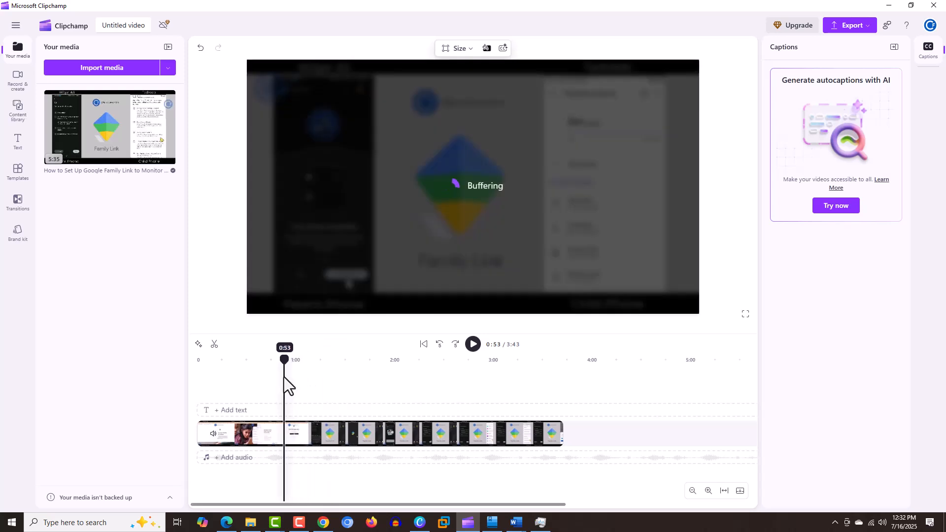
pyautogui.click(203, 392)
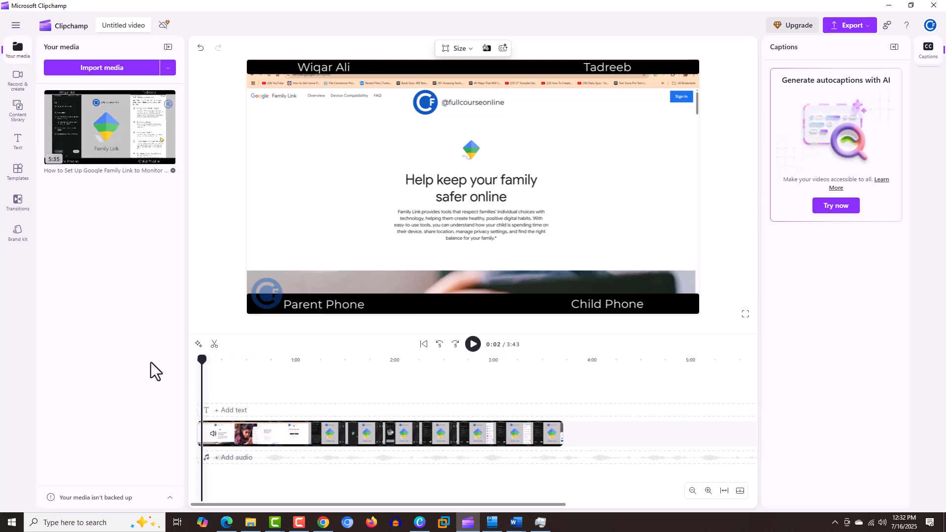
# Select the timeline clip and mute its sound by setting the volume to 0%.
pyautogui.click(339, 440)
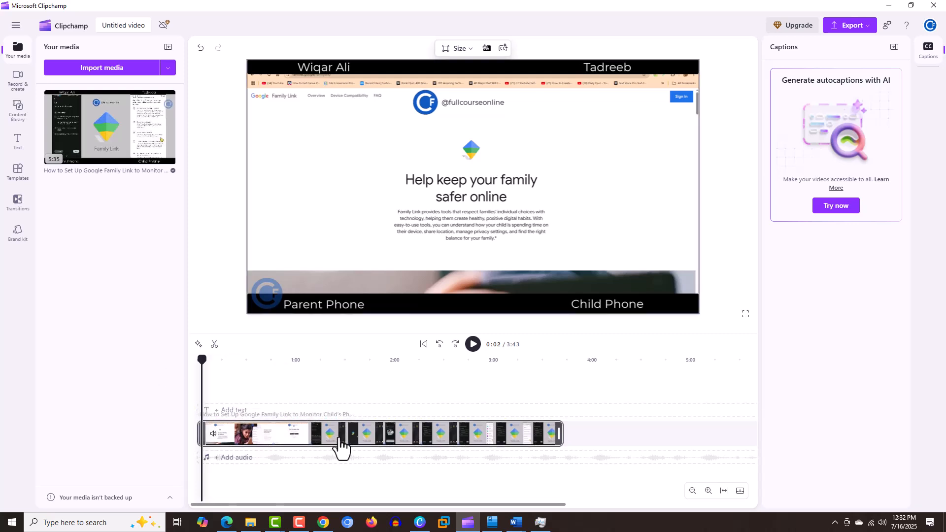
pyautogui.click(340, 443)
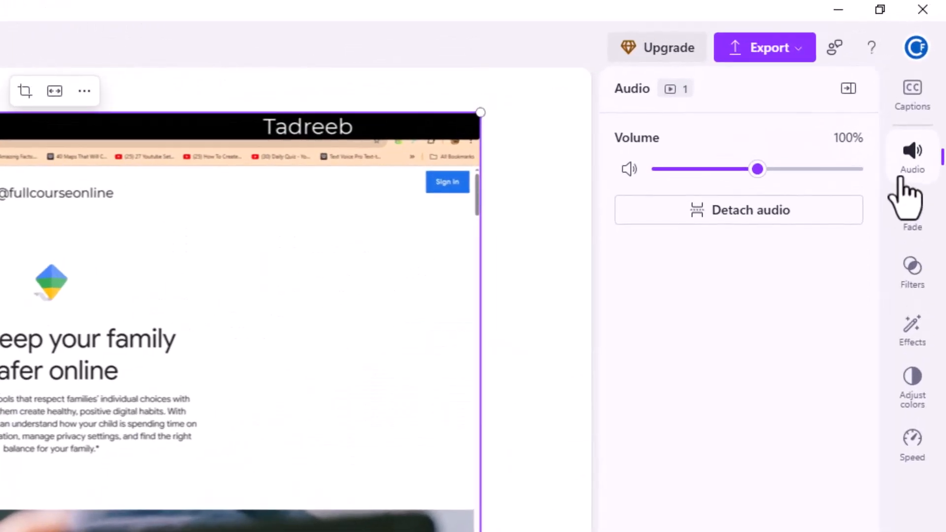
pyautogui.click(909, 166)
pyautogui.click(909, 166)
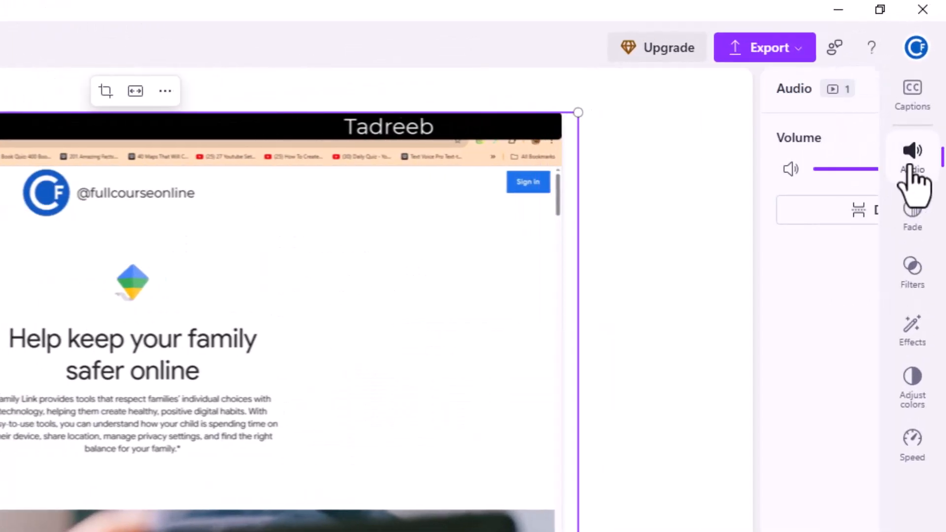
pyautogui.moveTo(761, 170); pyautogui.dragTo(648, 176)
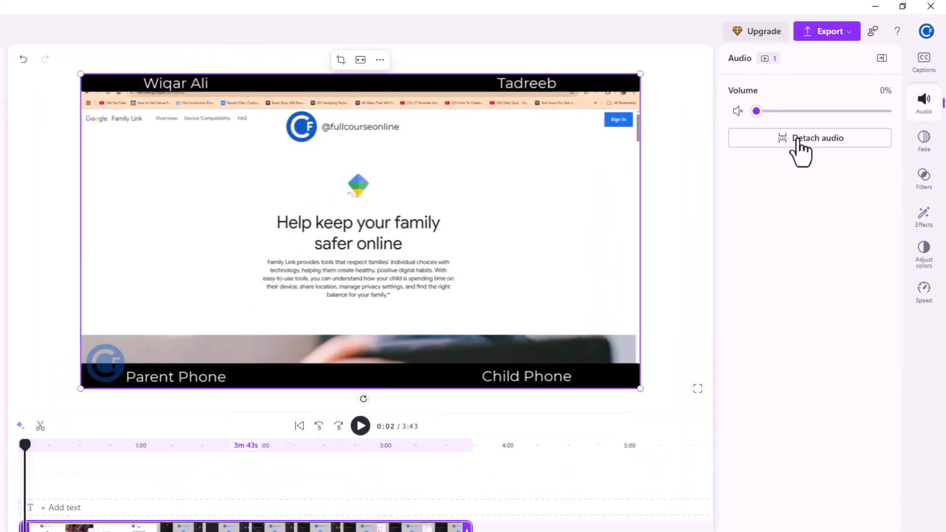
# Detach the clip's audio into a separate timeline track and dismiss the downloads list.
pyautogui.click(764, 180)
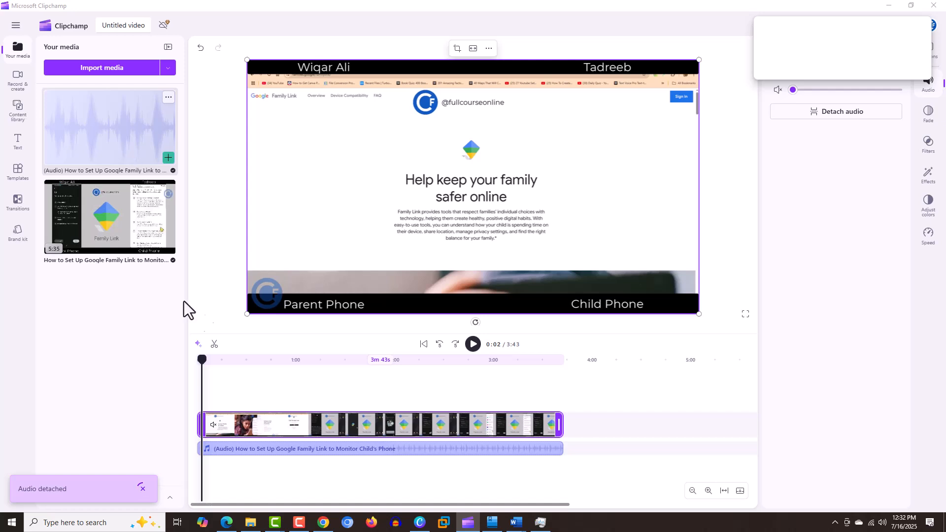
pyautogui.click(248, 450)
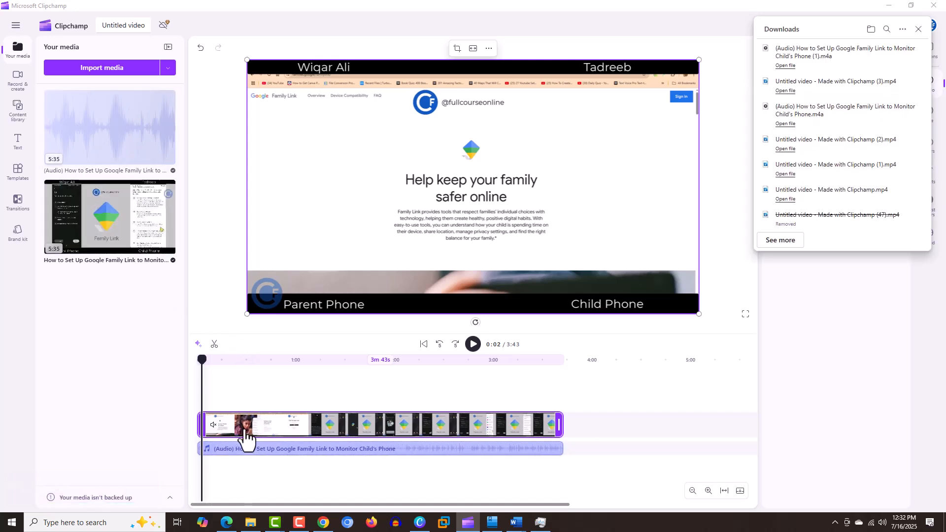
pyautogui.click(211, 365)
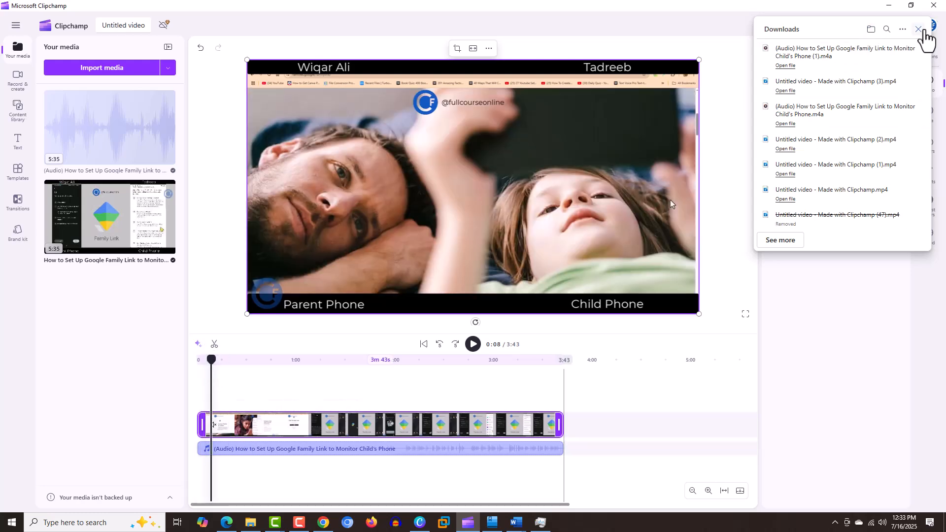
pyautogui.click(670, 199)
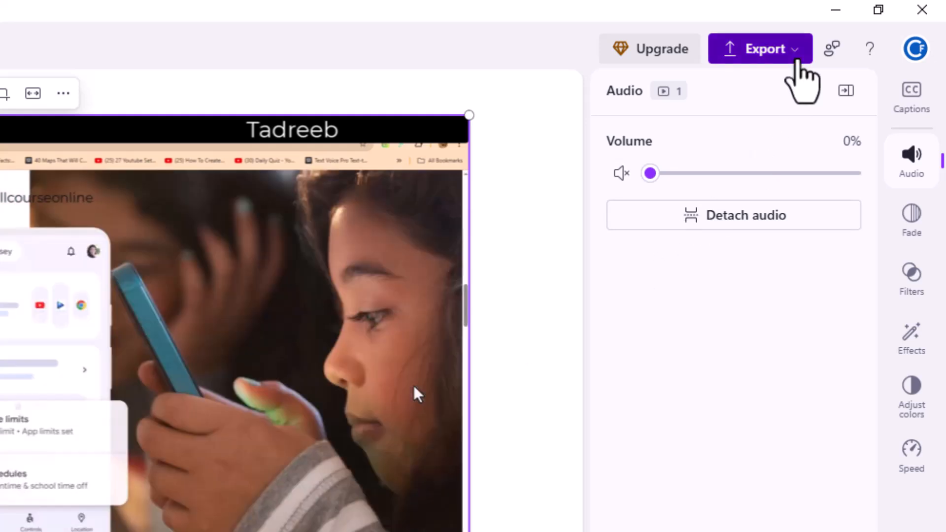
# Export the edited video in 1080p HD quality.
pyautogui.click(797, 60)
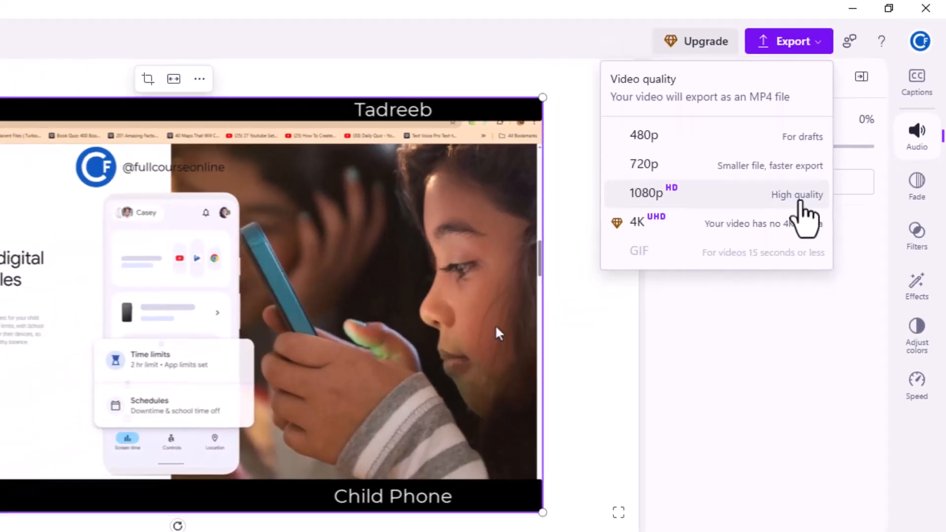
pyautogui.click(774, 232)
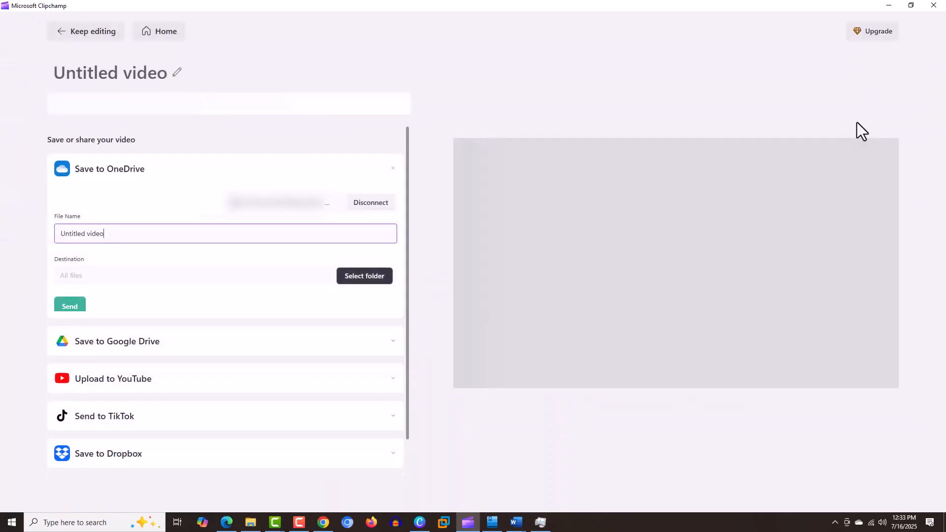
pyautogui.click(894, 6)
pyautogui.click(468, 523)
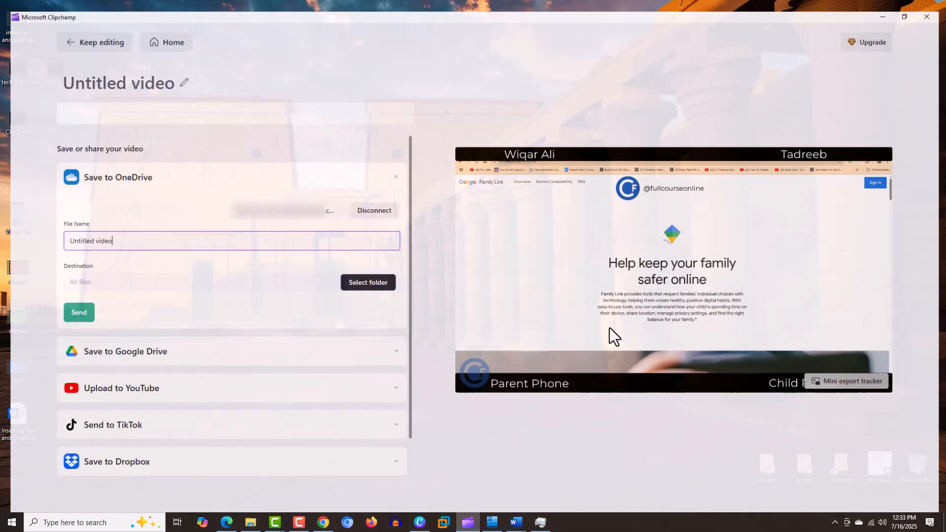